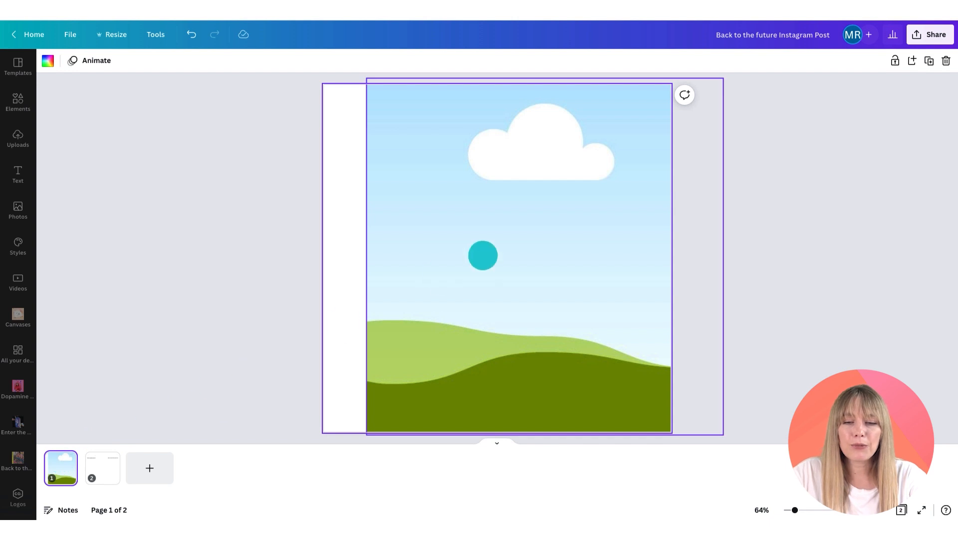
left_click(512, 239)
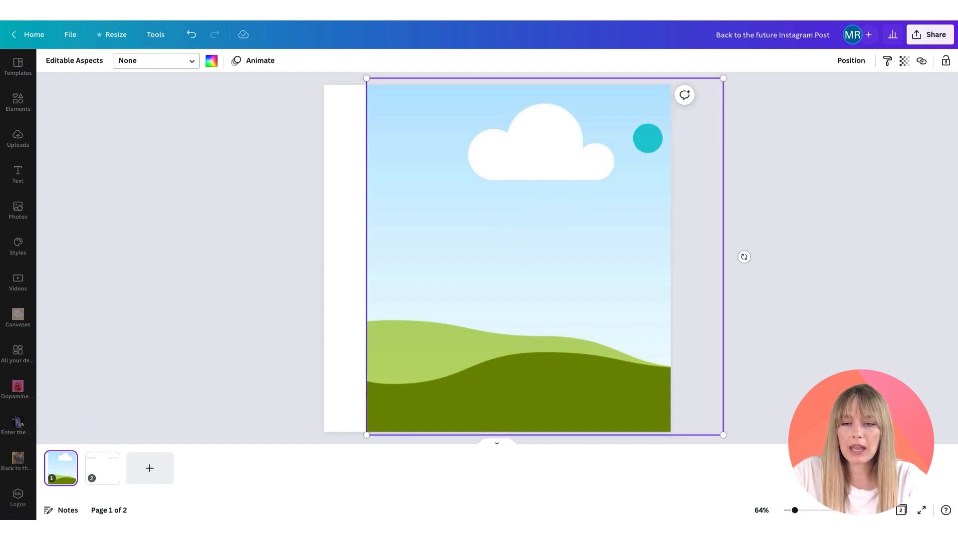
mouse_move(724, 78)
left_mouse_down()
mouse_move(715, 83)
mouse_move(720, 77)
left_mouse_up()
left_click(338, 195)
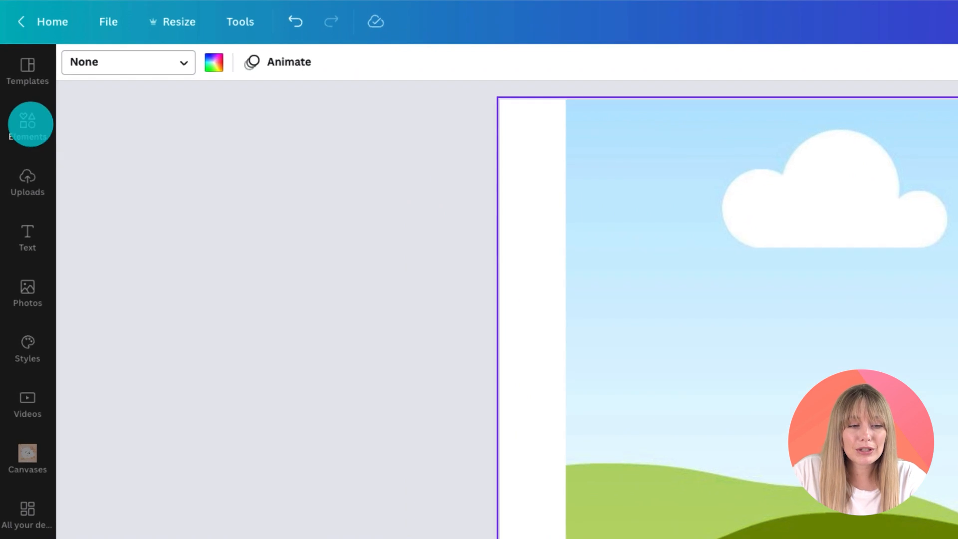
Step: Search the elements library for canvay2kmen
left_click(19, 100)
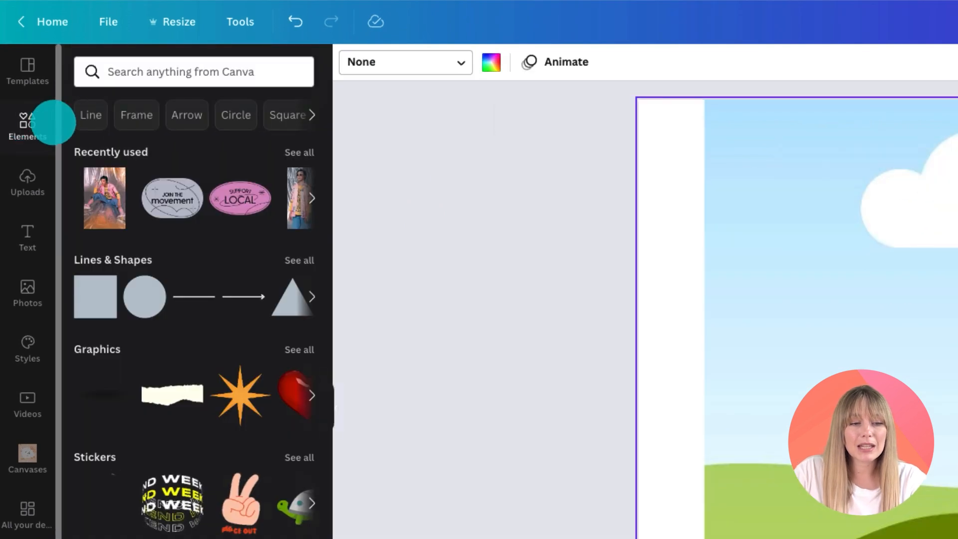
left_click(143, 116)
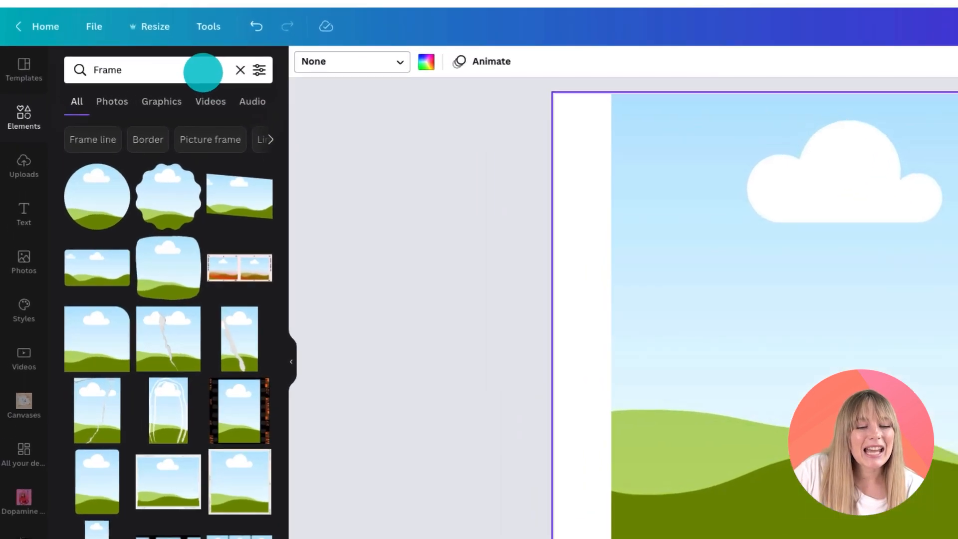
left_click(106, 69)
left_click(164, 76)
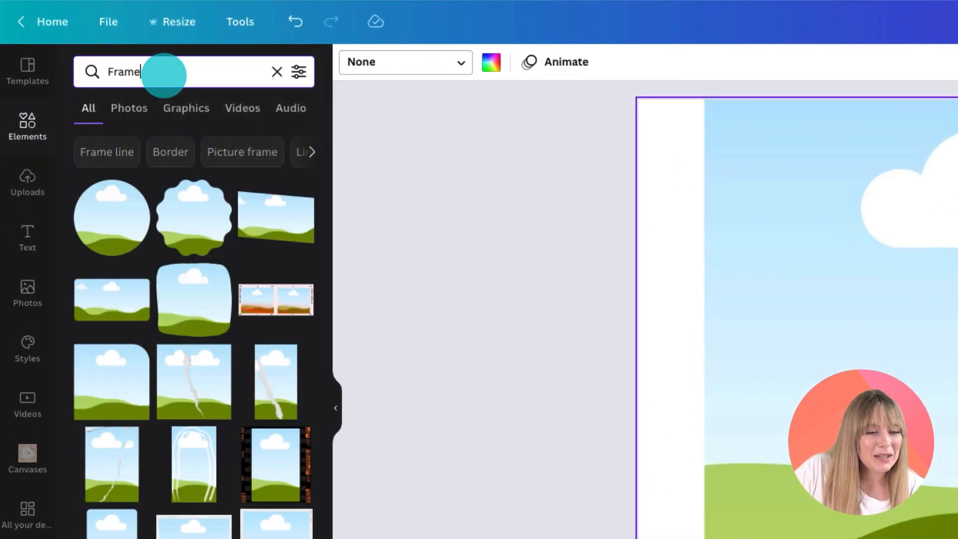
key("ctrl+a")
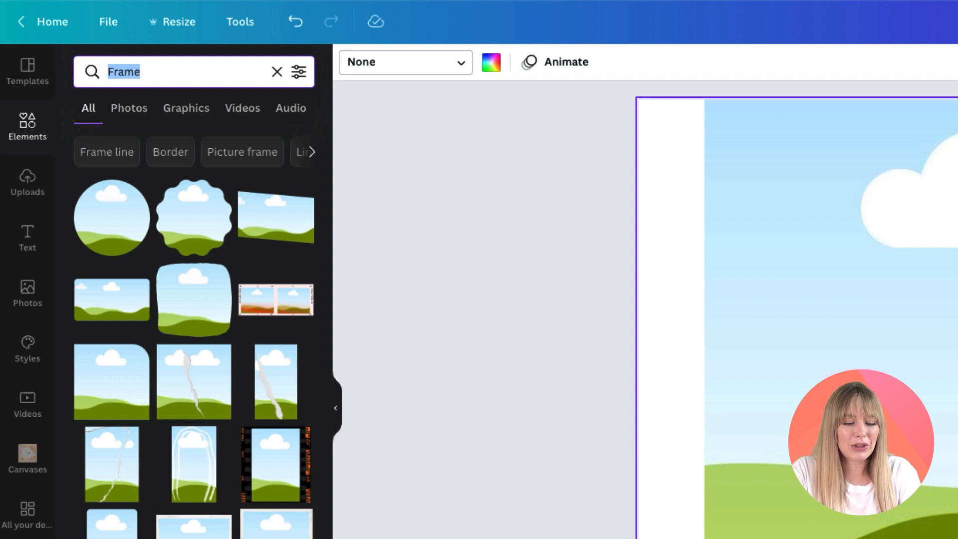
type("canva")
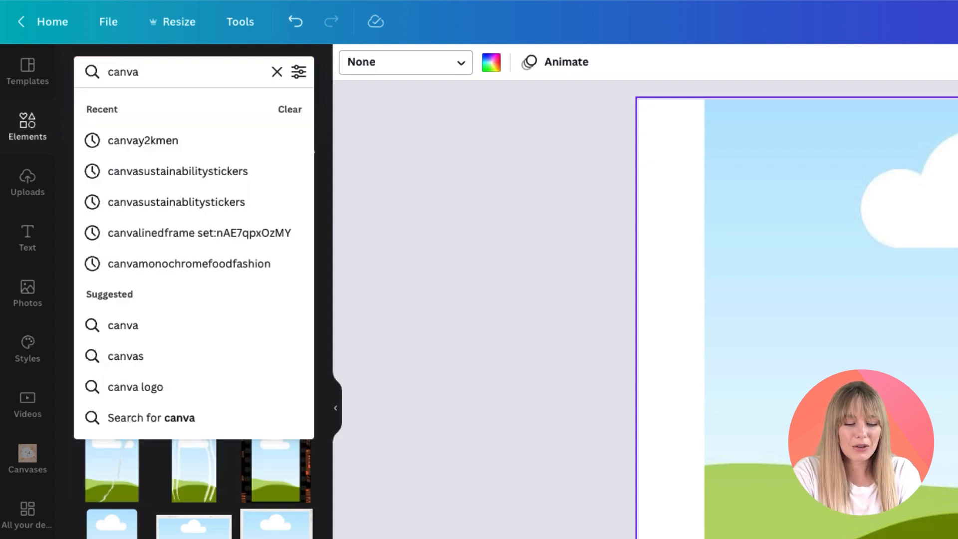
type("y2kmen")
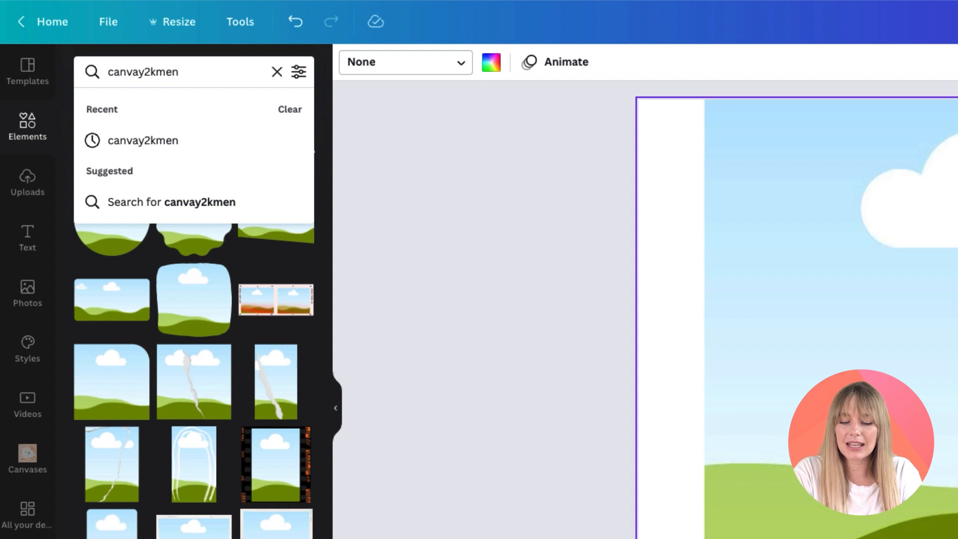
key("Return")
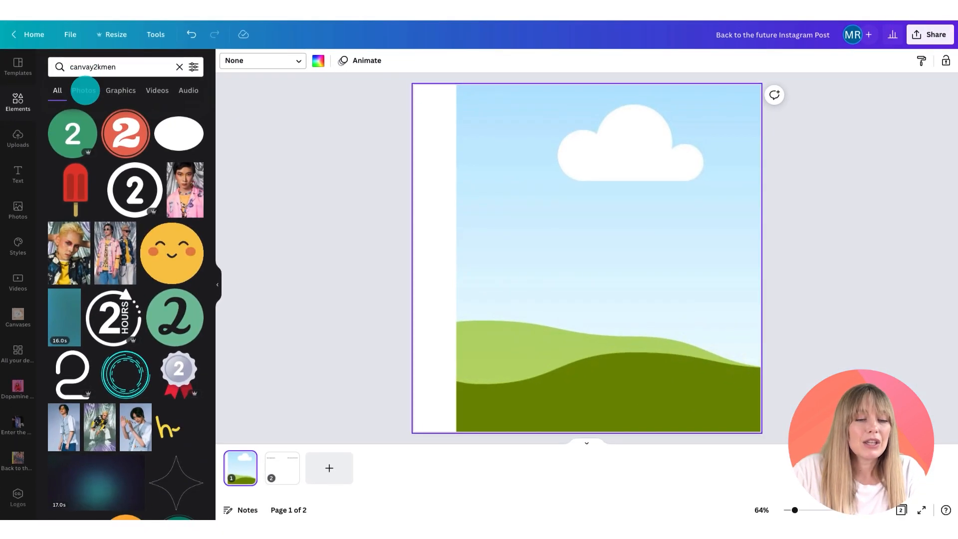
Step: Filter the photo results to show only free images
left_click(85, 90)
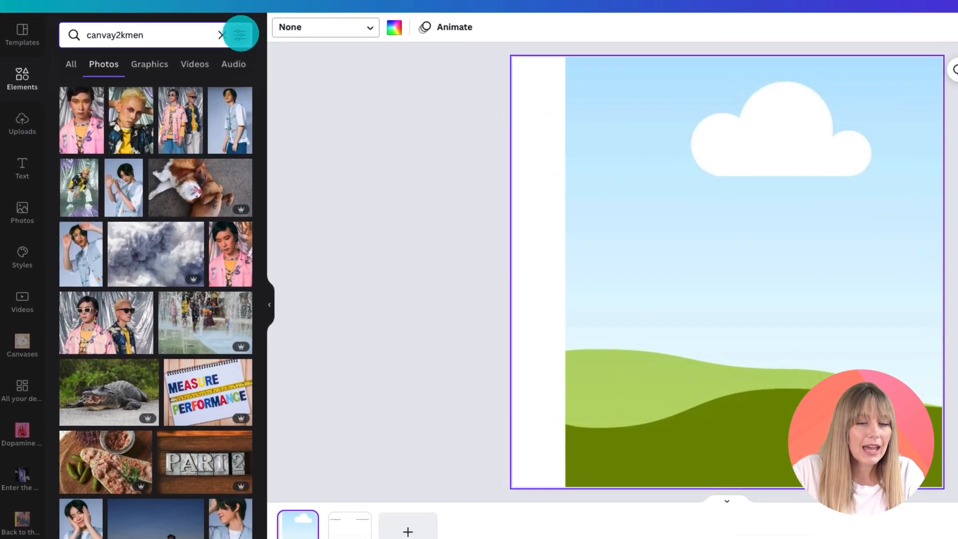
left_click(240, 34)
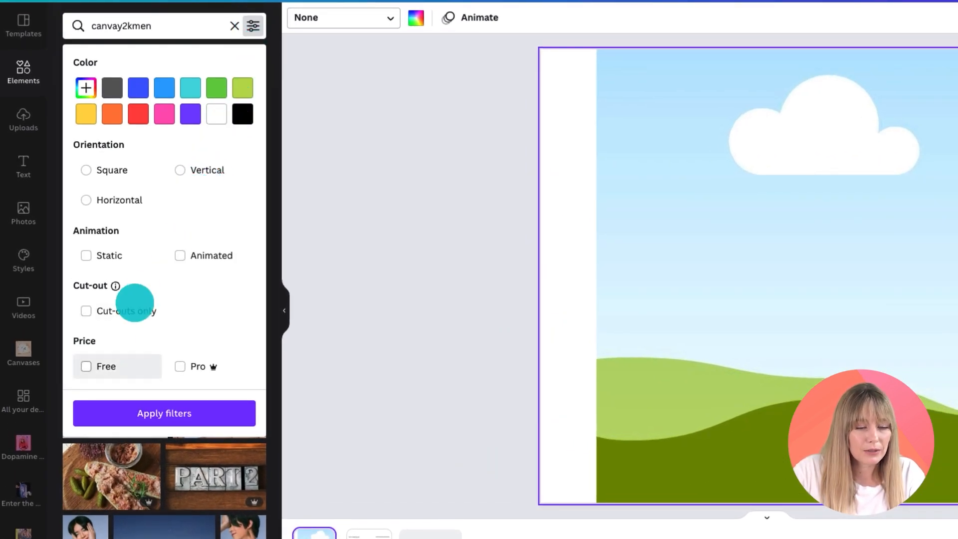
left_click(86, 367)
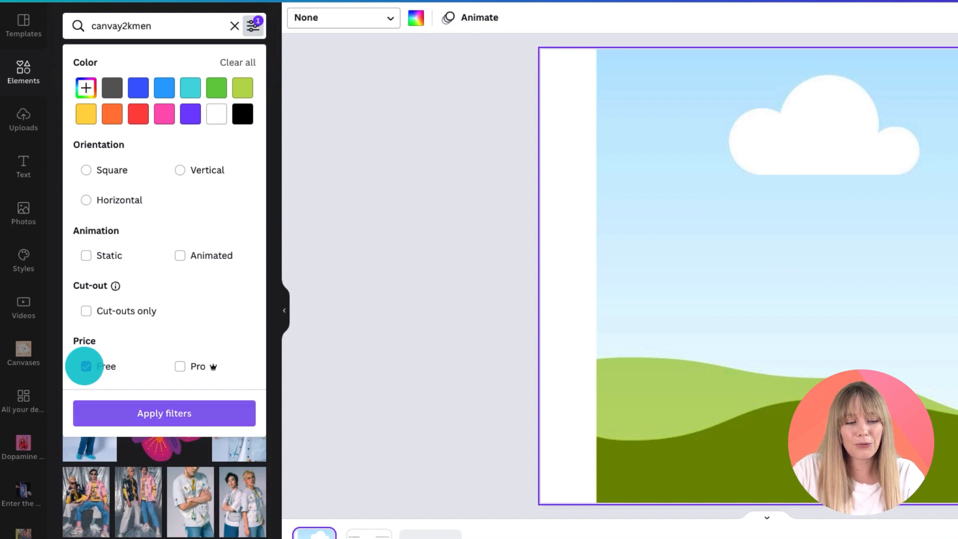
left_click(145, 414)
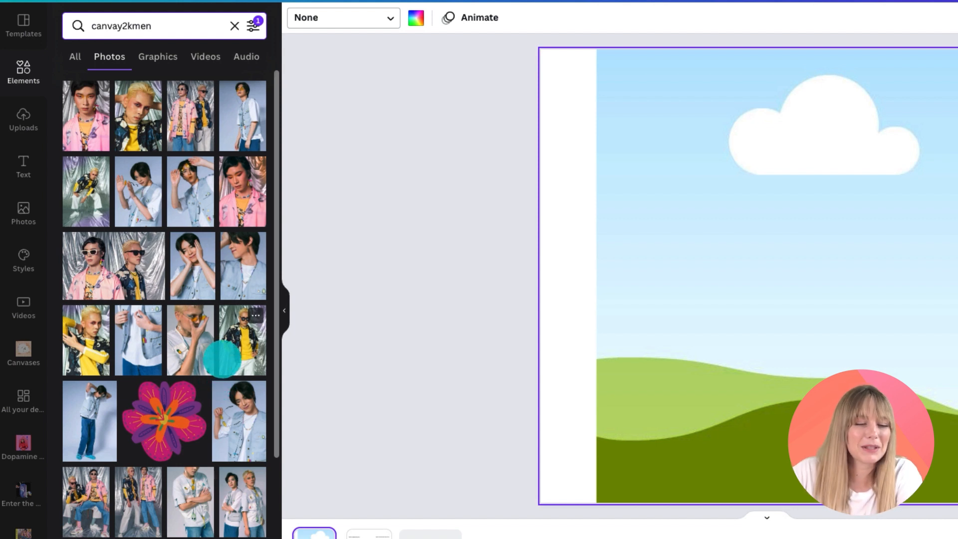
Step: Add the photo of a man in a pink jacket sitting on silver foil to page 1
scroll(188, 331, "down", 4)
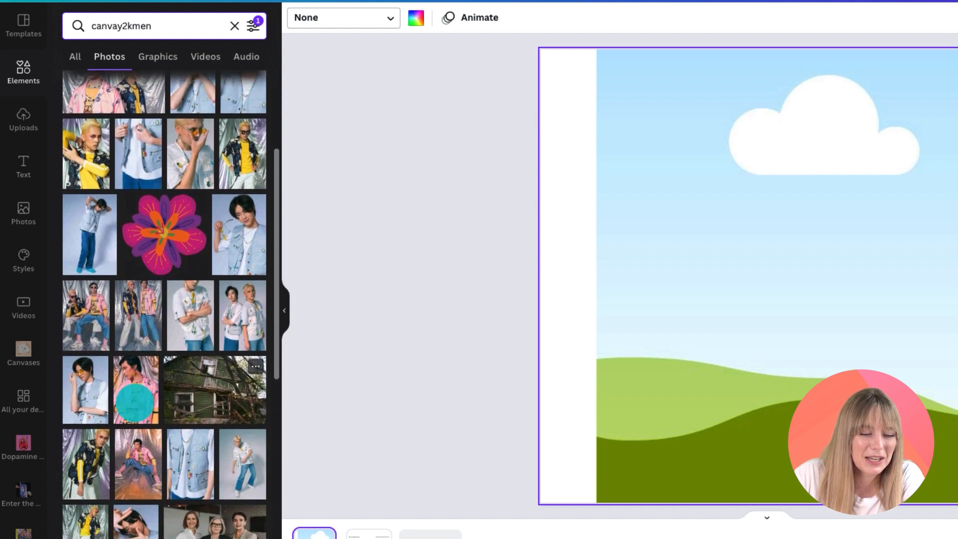
scroll(132, 404, "down", 1)
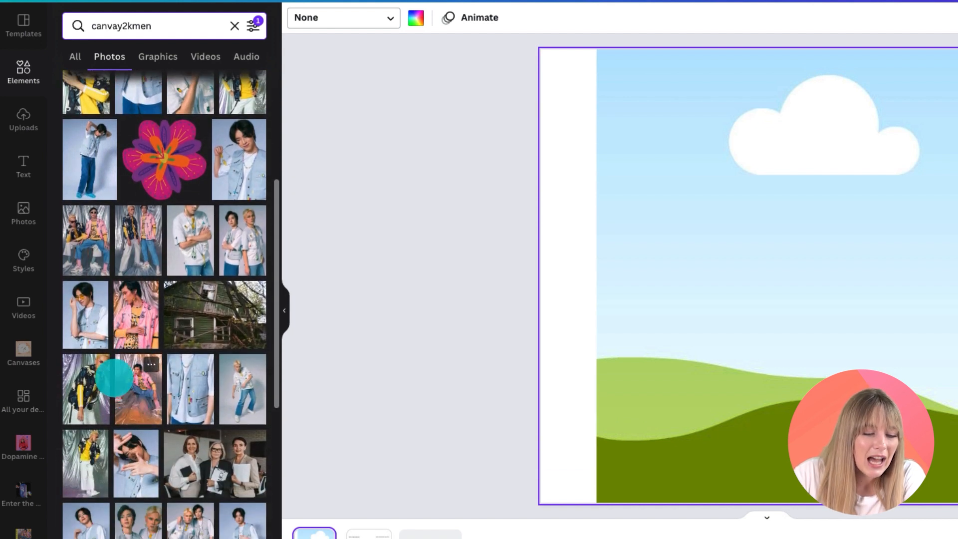
left_click(140, 394)
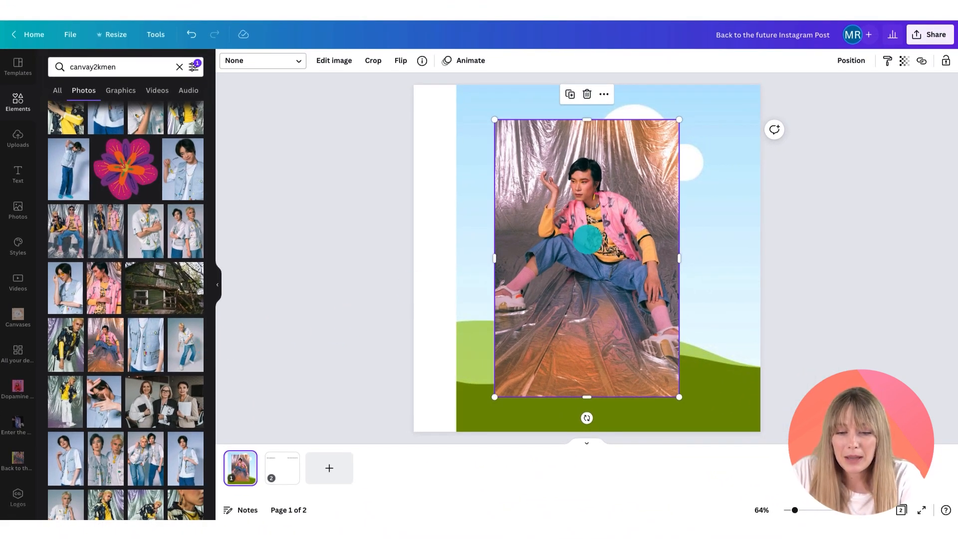
Step: Place the photo into the frame on page 1 and shift it down within the frame
mouse_move(611, 236)
left_mouse_down()
mouse_move(590, 257)
mouse_move(607, 254)
left_mouse_up()
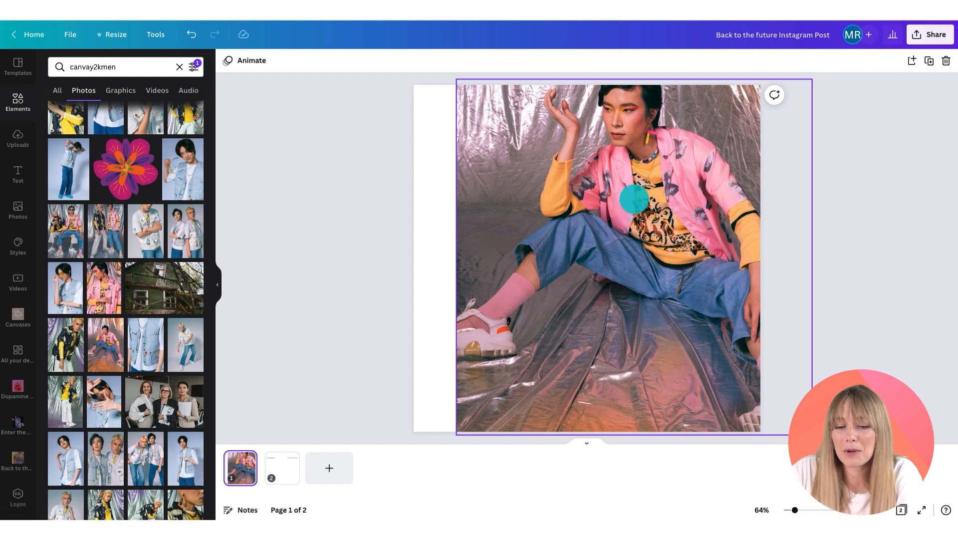
double_click(622, 204)
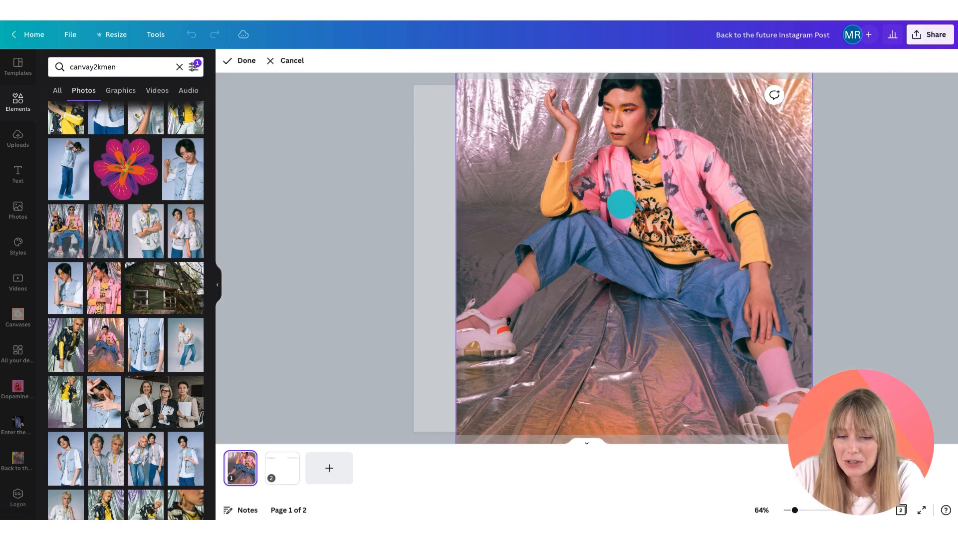
left_click_drag(619, 155, 620, 185)
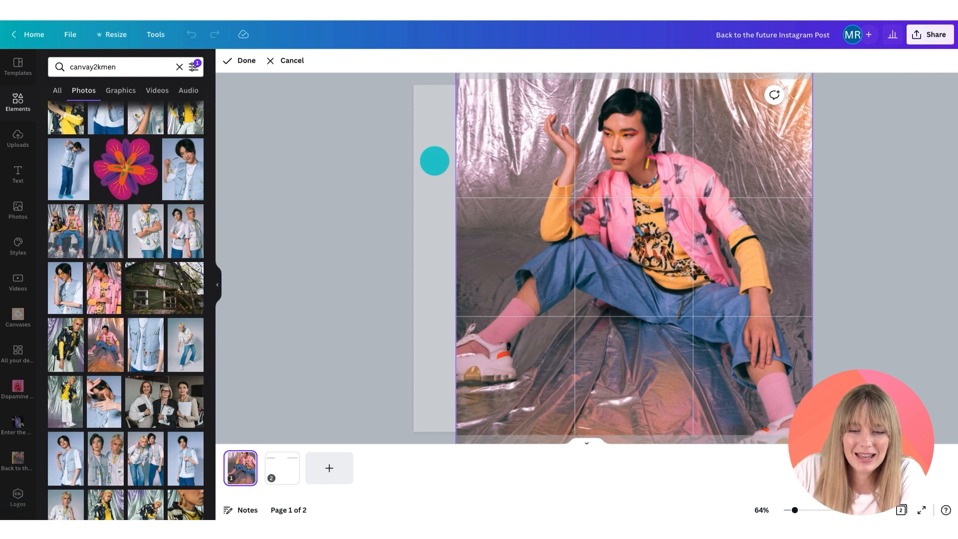
left_click(435, 161)
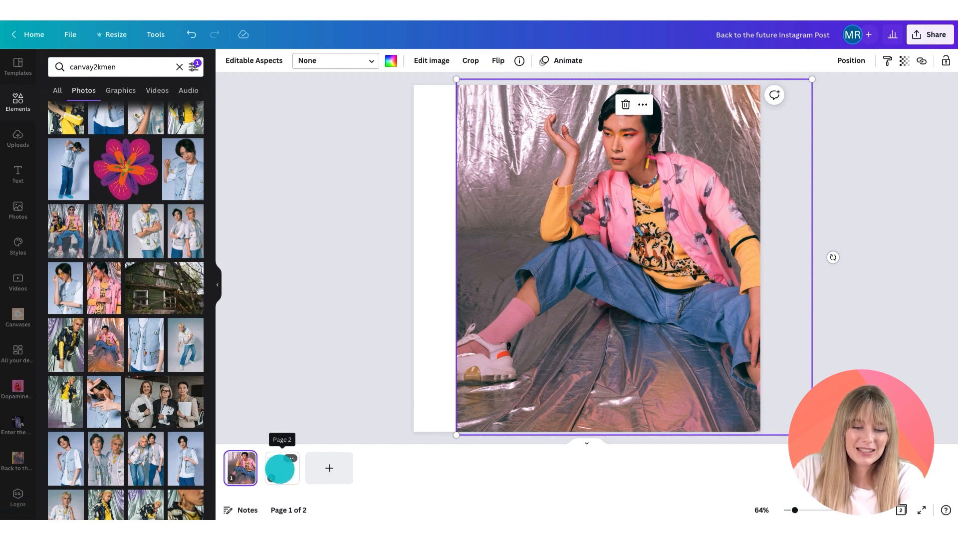
Step: On page 2, change the font of the Fair-trade Grabs Co. text to Libre Baskerville
left_click(280, 469)
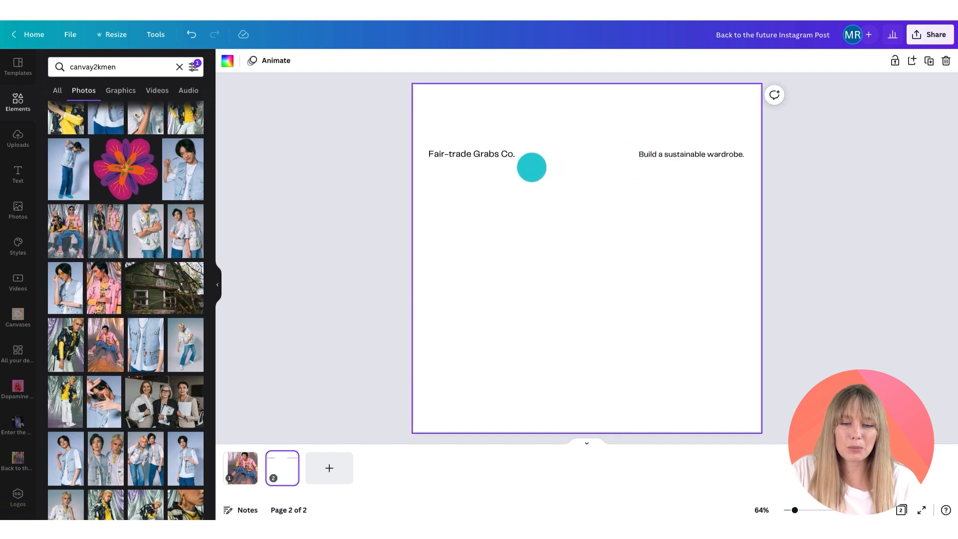
left_click(242, 469)
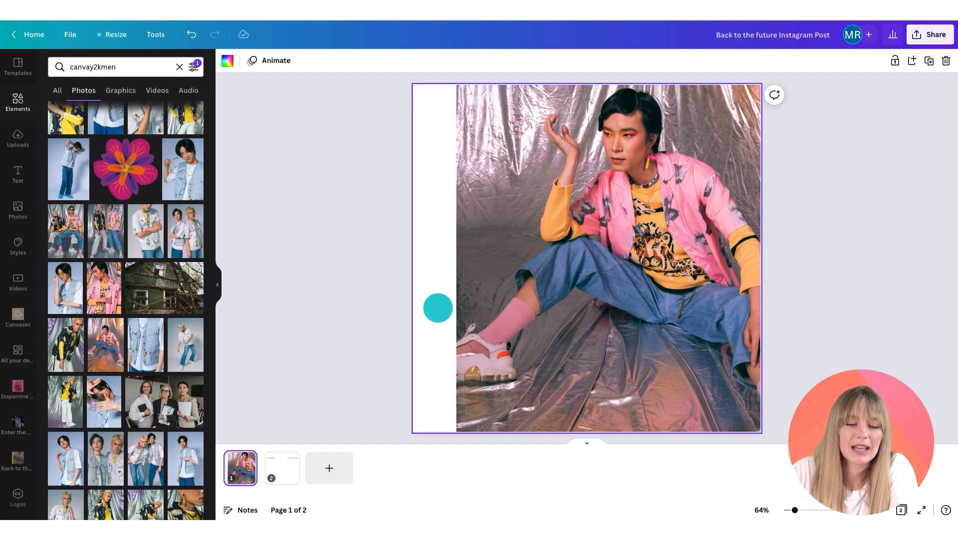
left_click(282, 469)
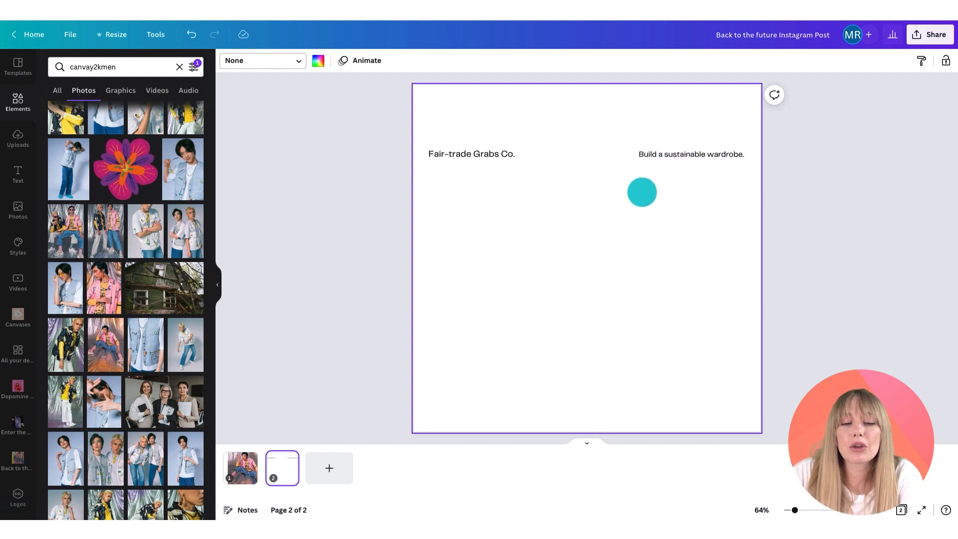
left_click(487, 154)
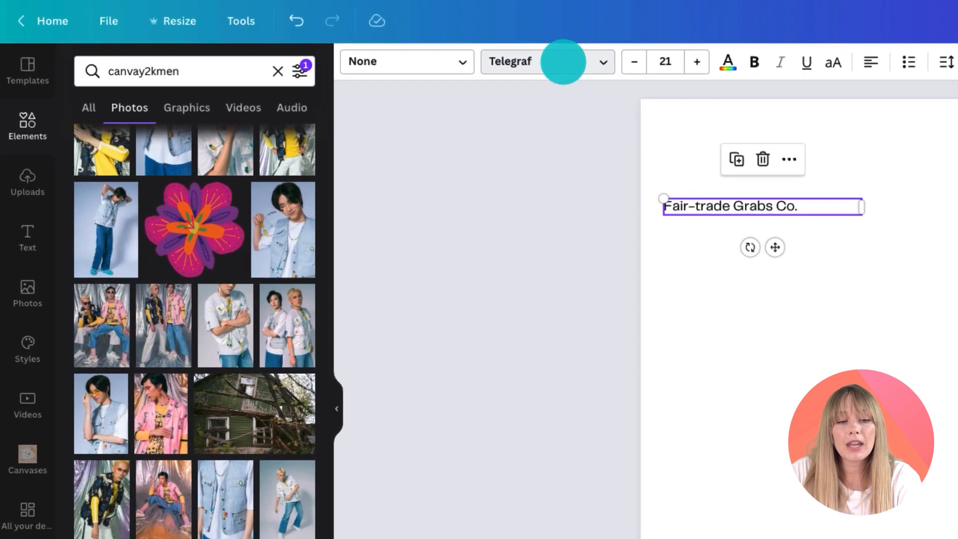
left_click(363, 61)
left_click(203, 73)
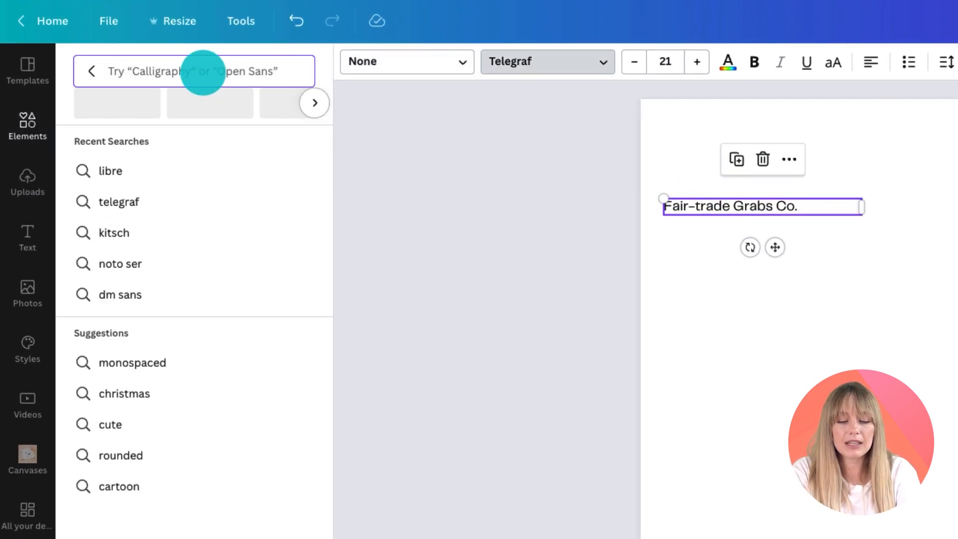
type("libre")
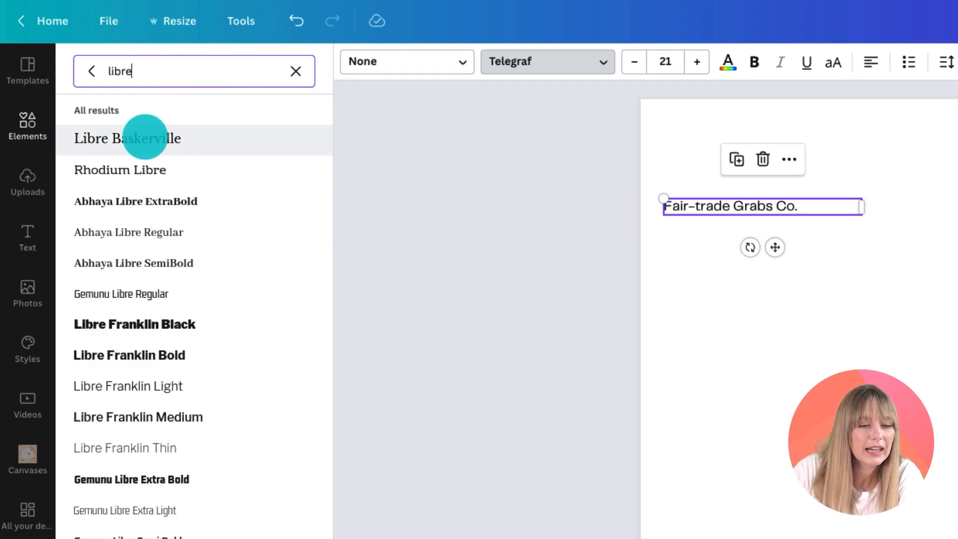
left_click(145, 139)
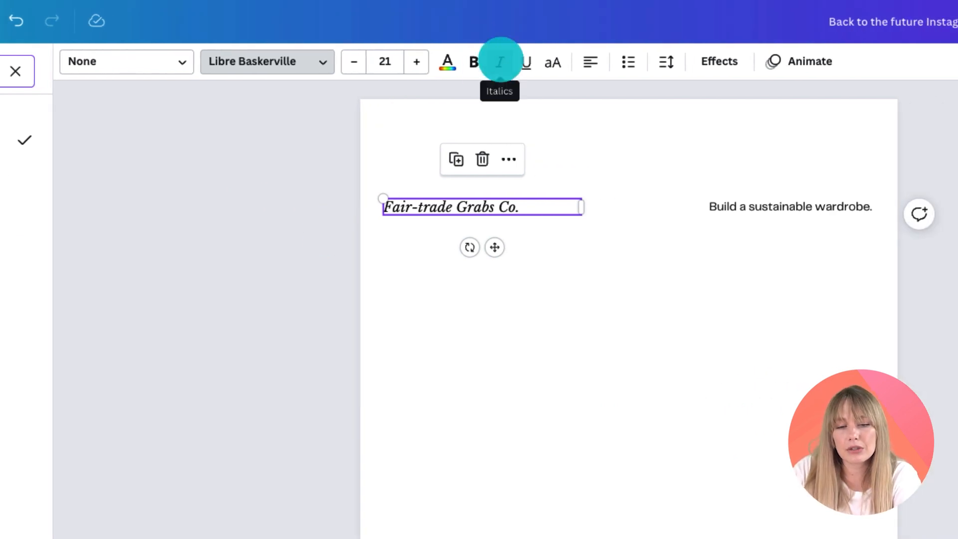
Step: Make the Fair-trade Grabs Co. text italic and uppercase
left_click(501, 59)
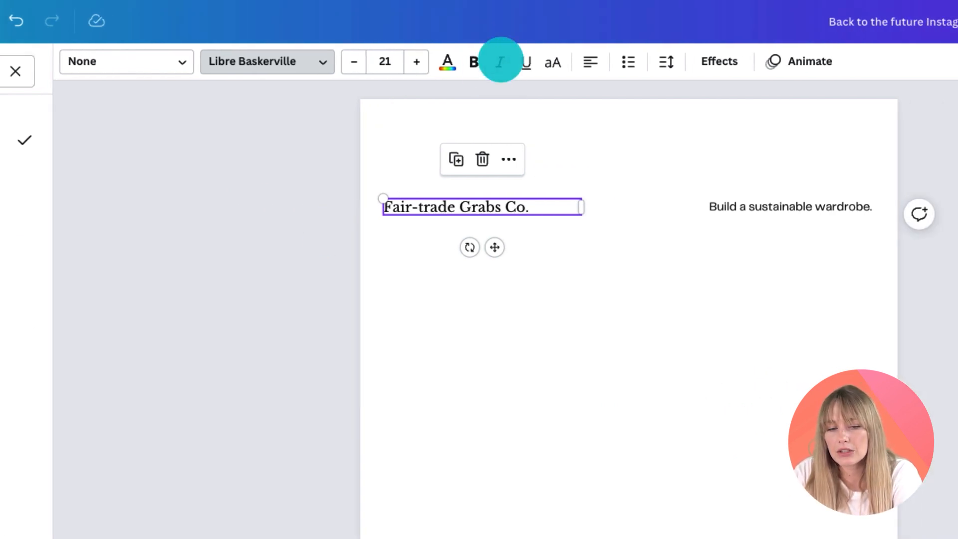
left_click(500, 60)
left_click(500, 61)
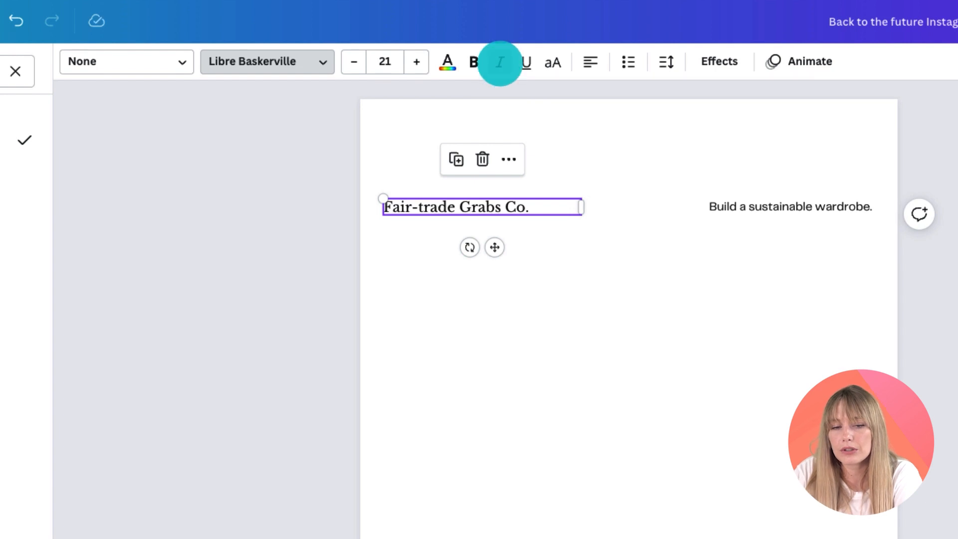
left_click(501, 62)
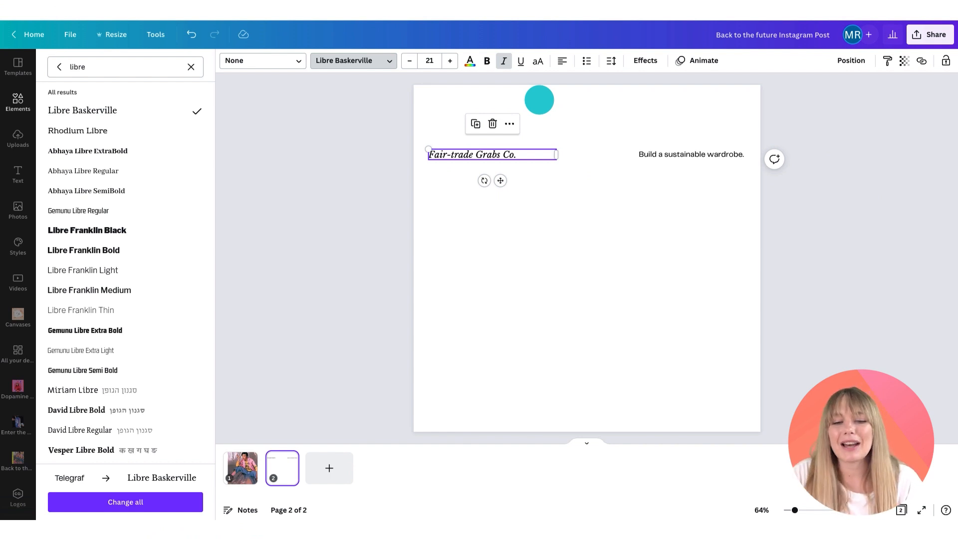
left_click(538, 61)
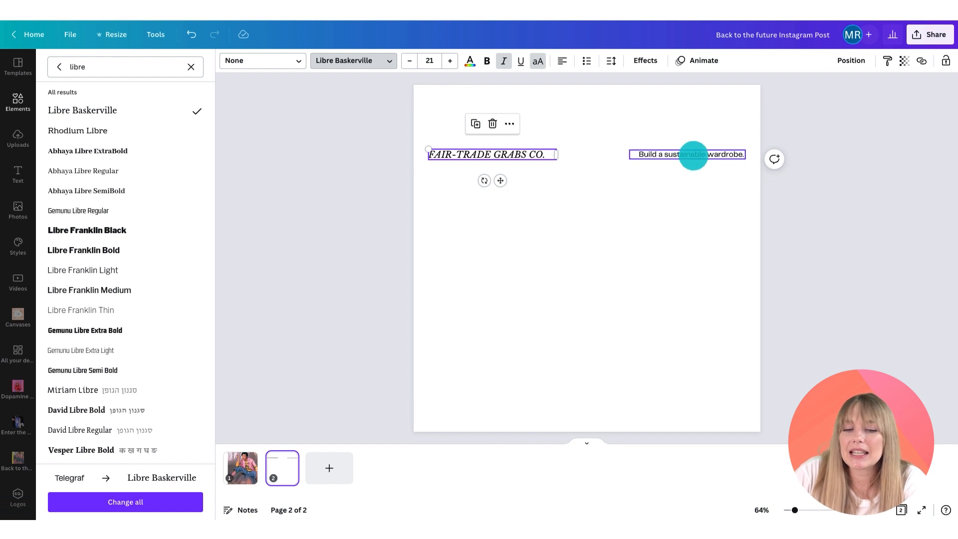
Step: Group the company name and the Build a sustainable wardrobe. text boxes, then copy the group
left_click(694, 155)
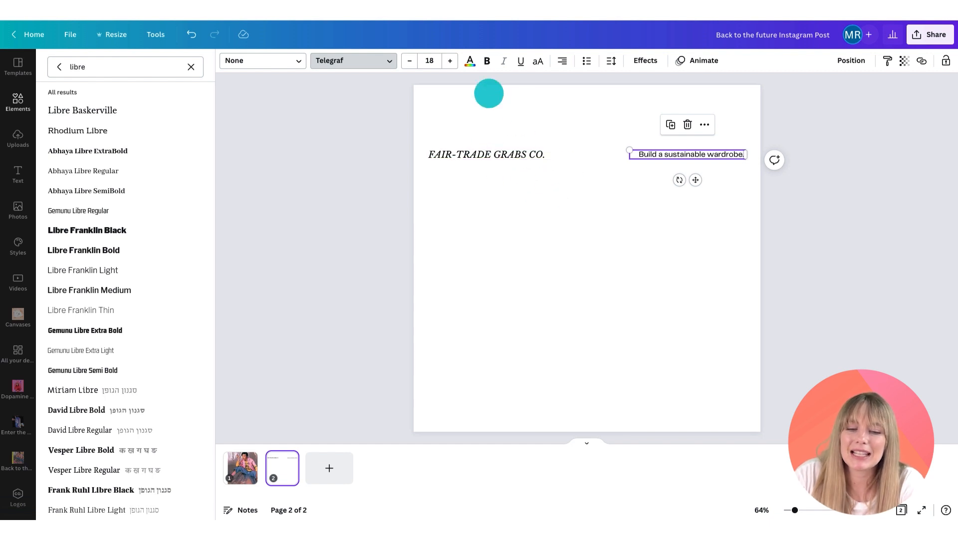
left_click(489, 93)
left_click_drag(442, 124, 686, 203)
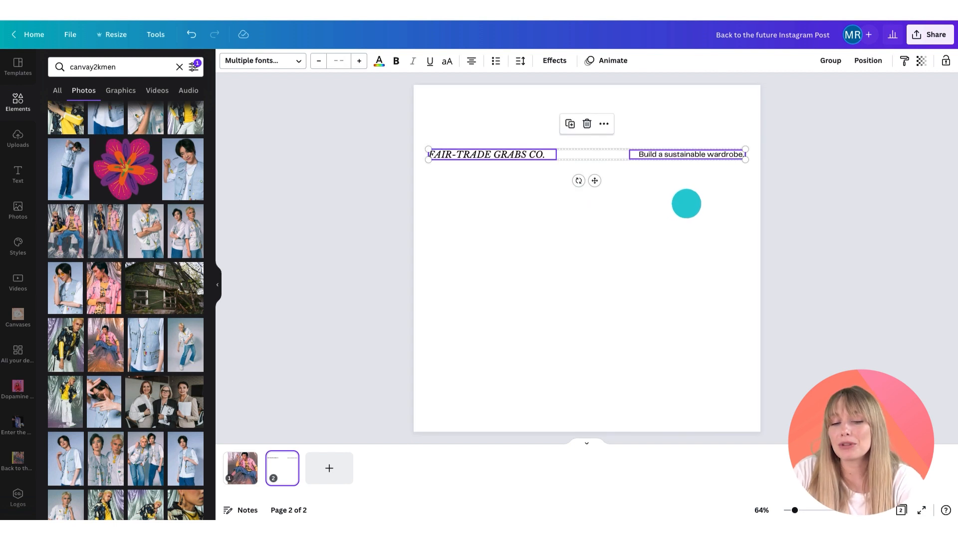
left_click(830, 60)
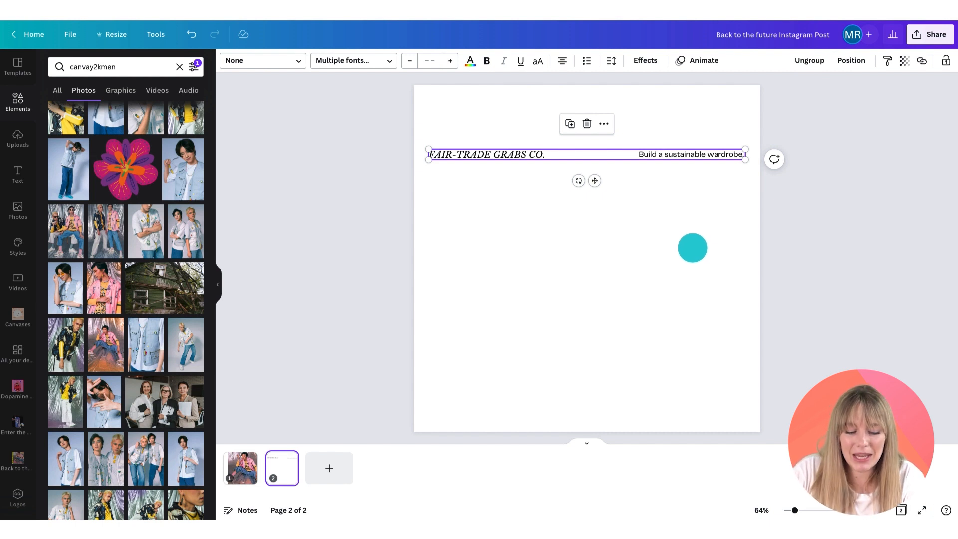
key("ctrl+c")
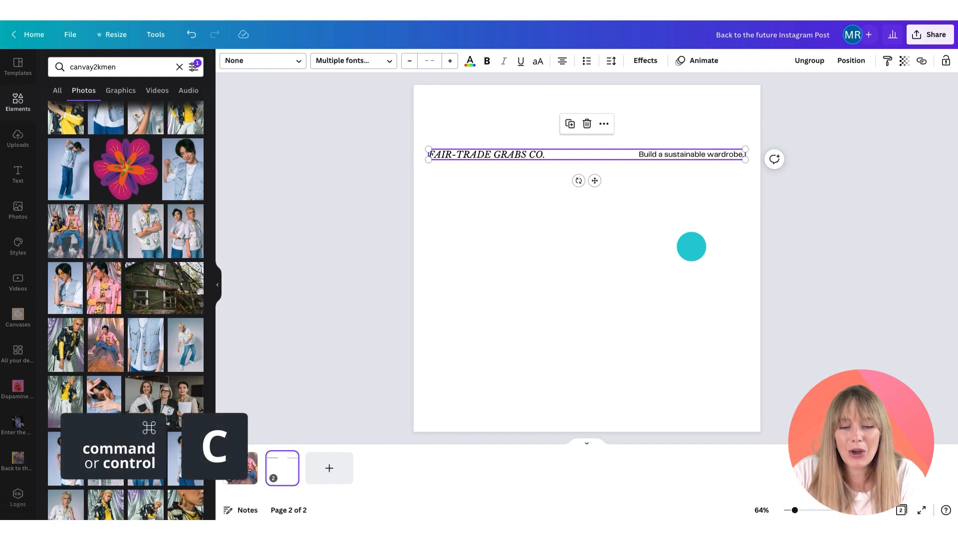
Step: Paste the copied text group onto page 1 and rotate it vertical along the white strip left of the photo
left_click(240, 467)
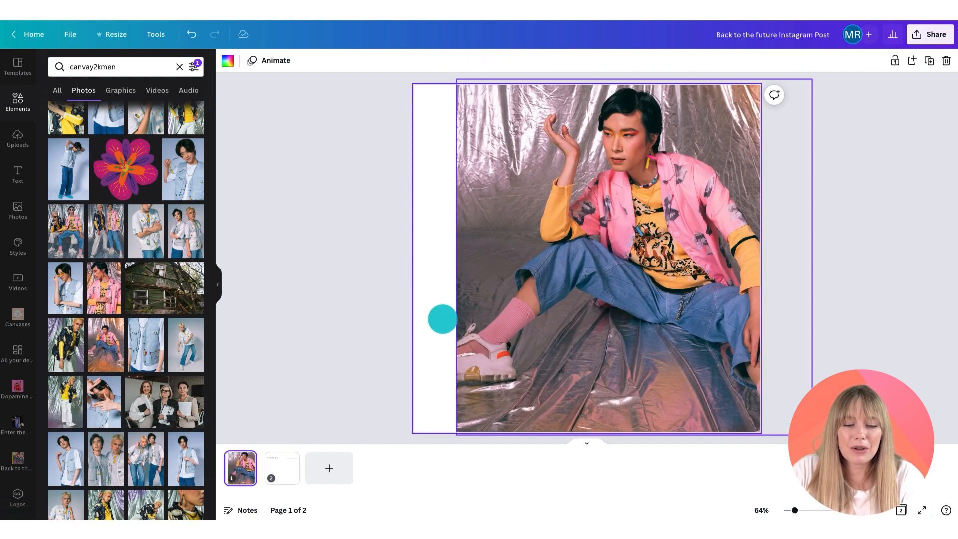
left_click(443, 319)
key("ctrl+v")
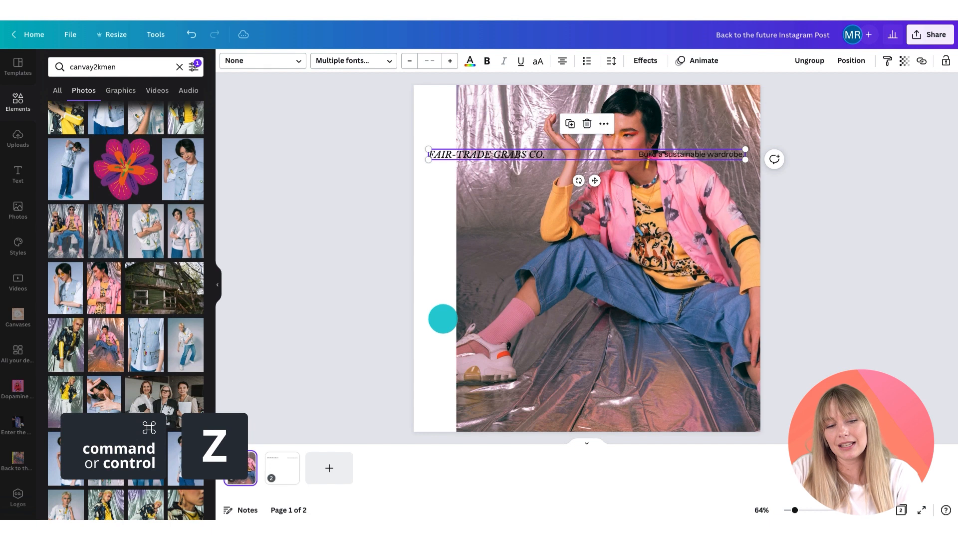
left_click_drag(579, 181, 466, 244)
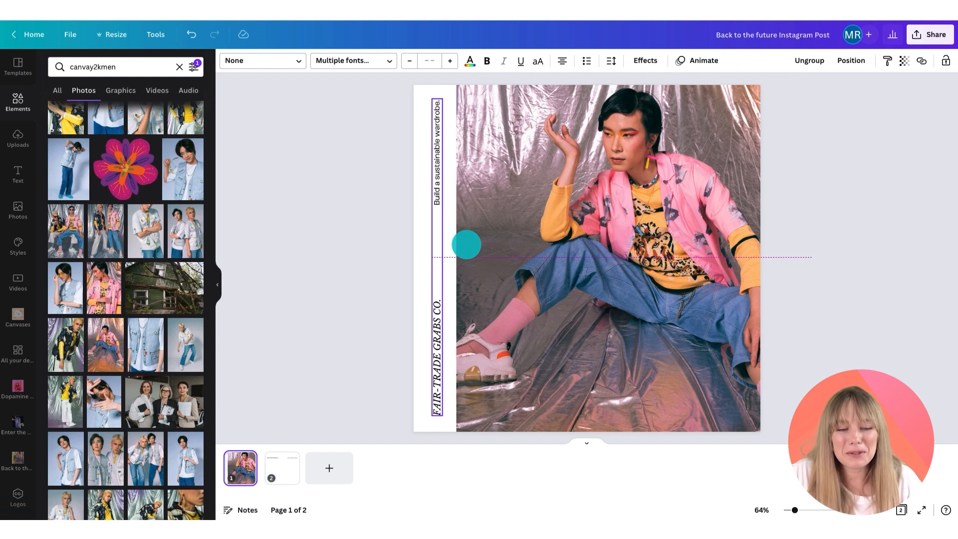
left_click_drag(466, 244, 465, 244)
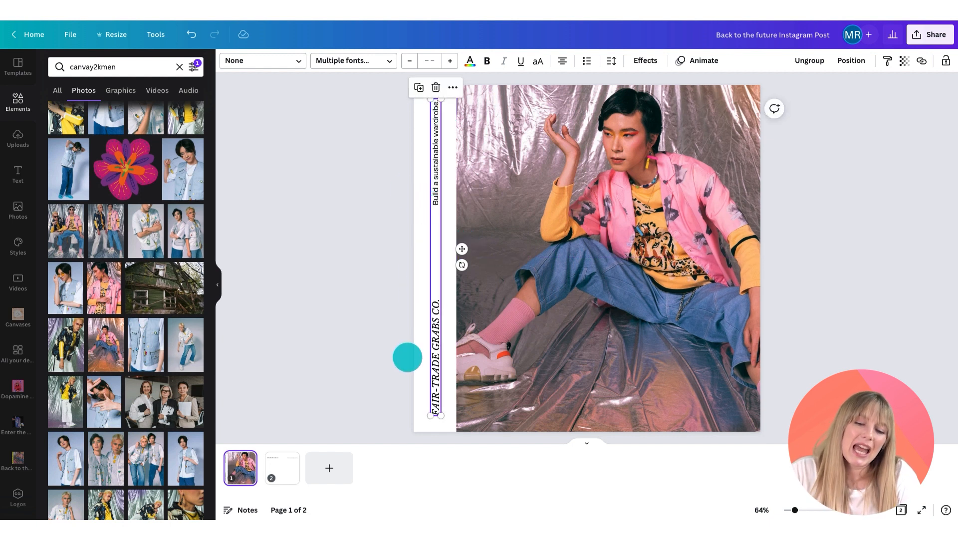
Step: Set the page 1 background color to the yellow #fffa70 swatch
left_click(421, 354)
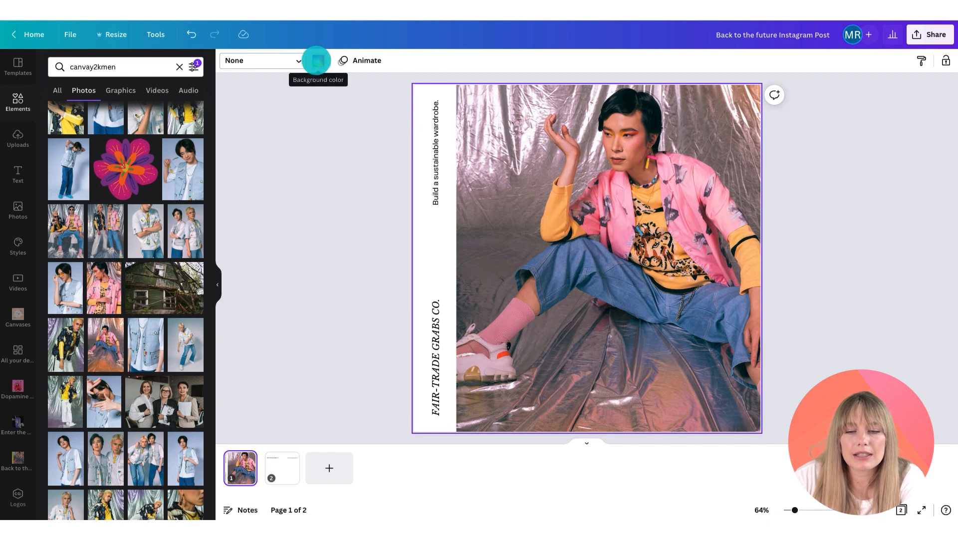
left_click(318, 60)
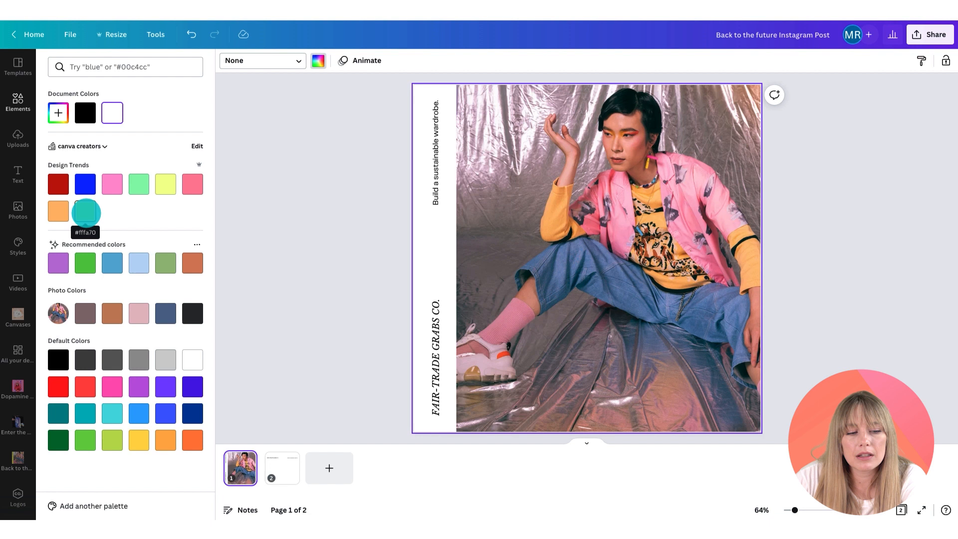
left_click(85, 213)
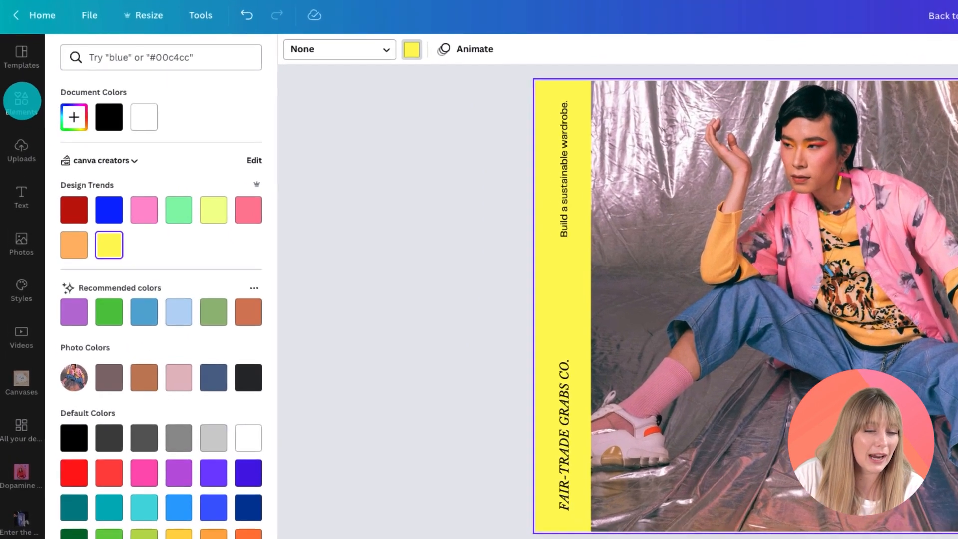
Step: Search elements for canvasustainabilitystickers and add the Support Local sticker, resized and placed at the photo's lower-left
left_click(21, 99)
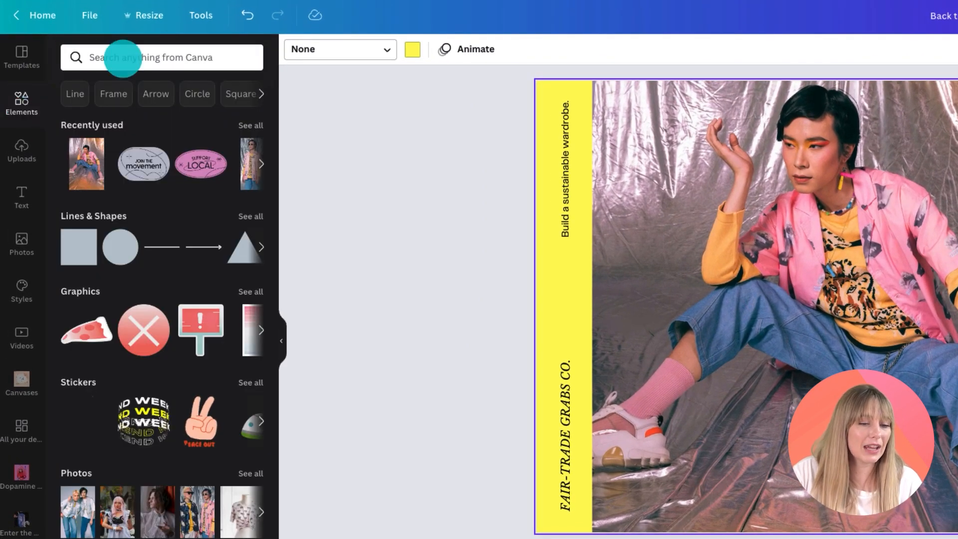
left_click(121, 58)
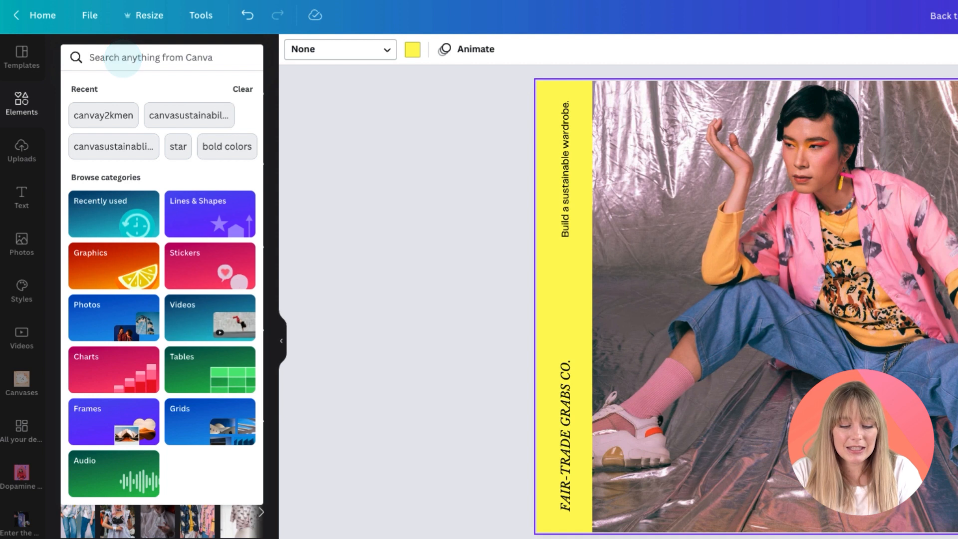
type("canvasu")
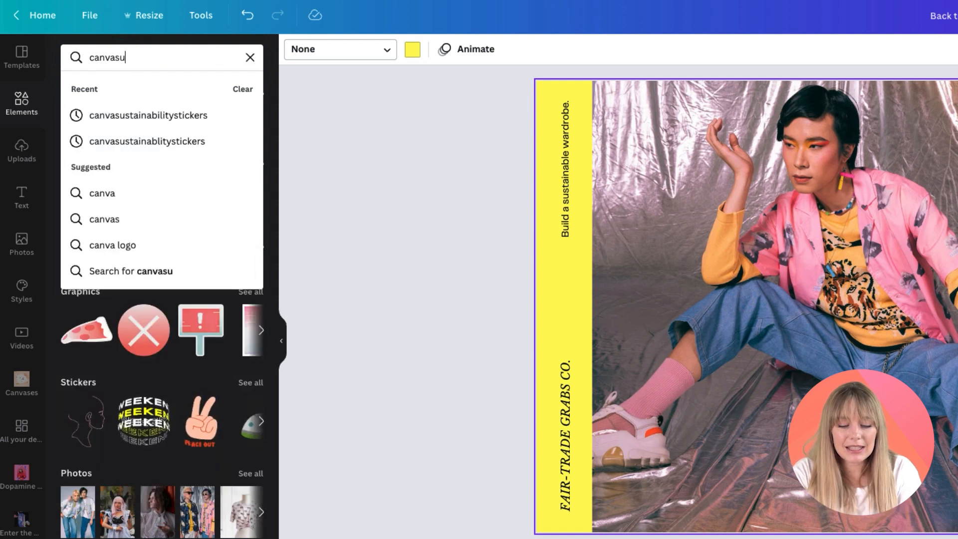
type("stainabil")
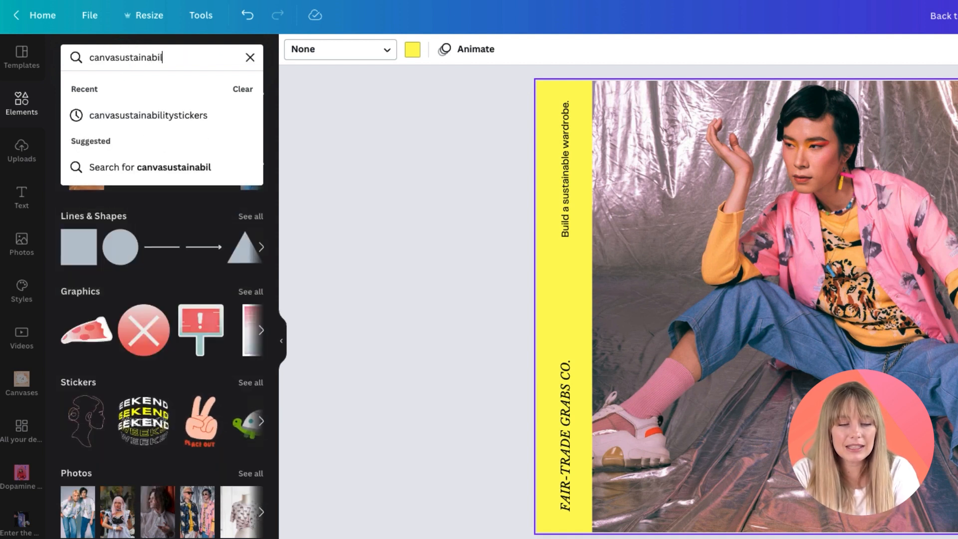
type("itystickers")
key("Return")
left_click(123, 58)
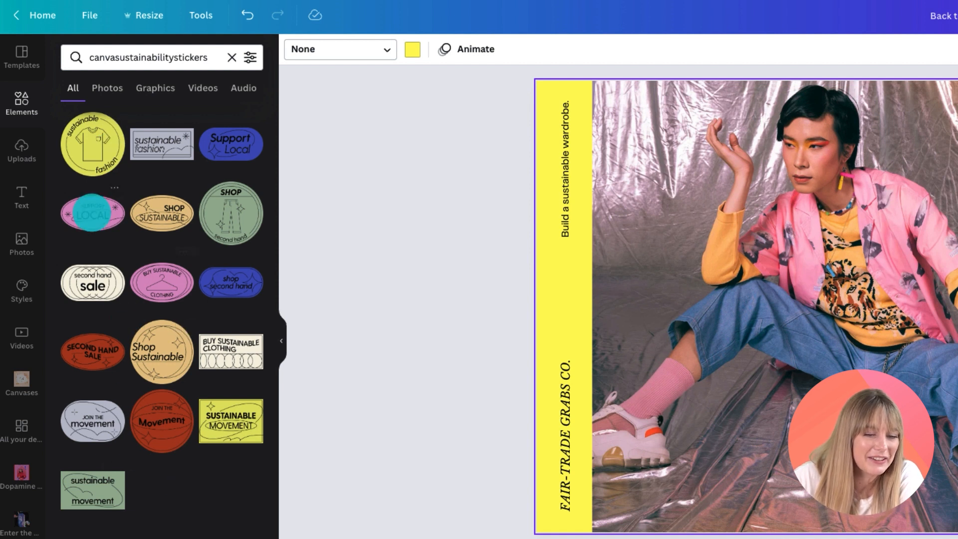
left_click(92, 212)
left_click_drag(786, 313, 726, 452)
left_click_drag(560, 370, 563, 377)
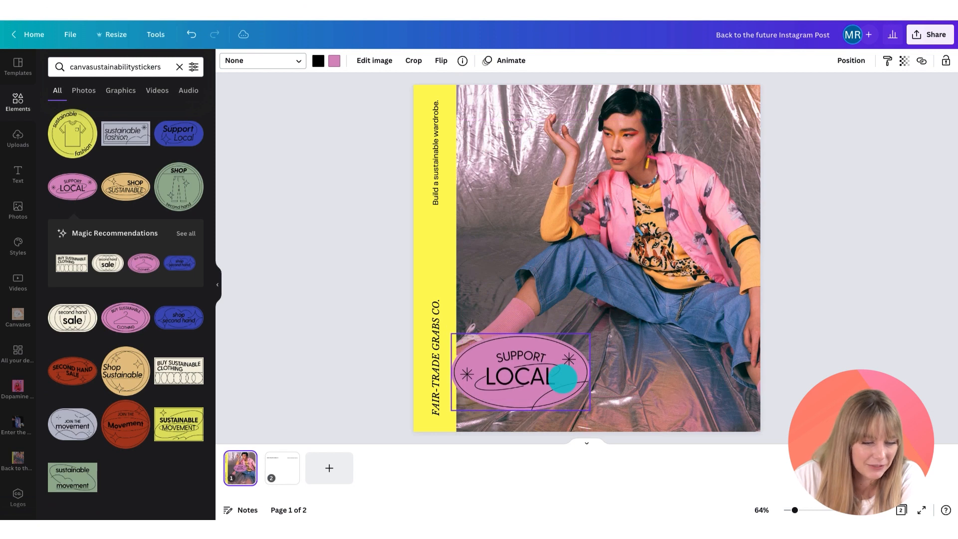
Step: Add the Join the movement sticker, shrink it and place it in the photo's top-right corner
left_click(72, 424)
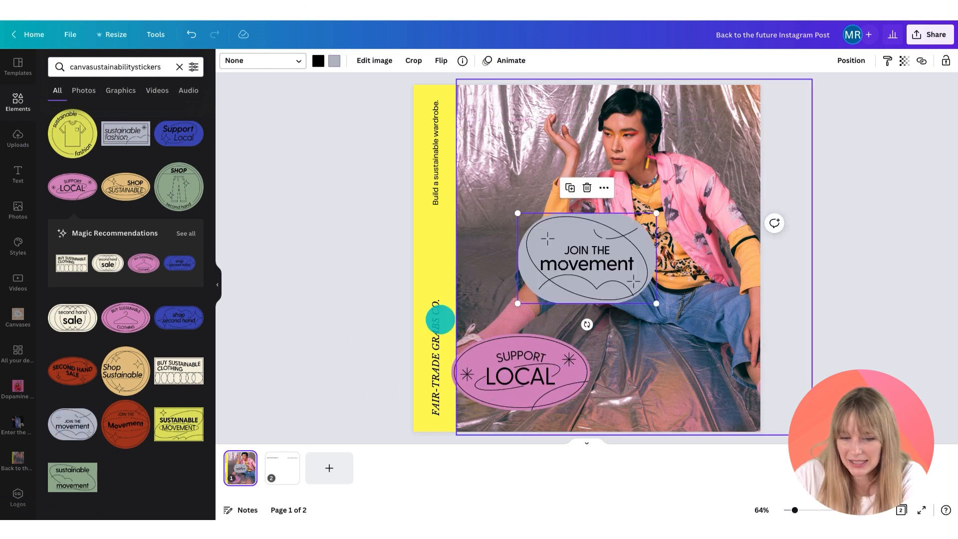
left_click_drag(601, 272, 665, 221)
left_click_drag(717, 254, 725, 129)
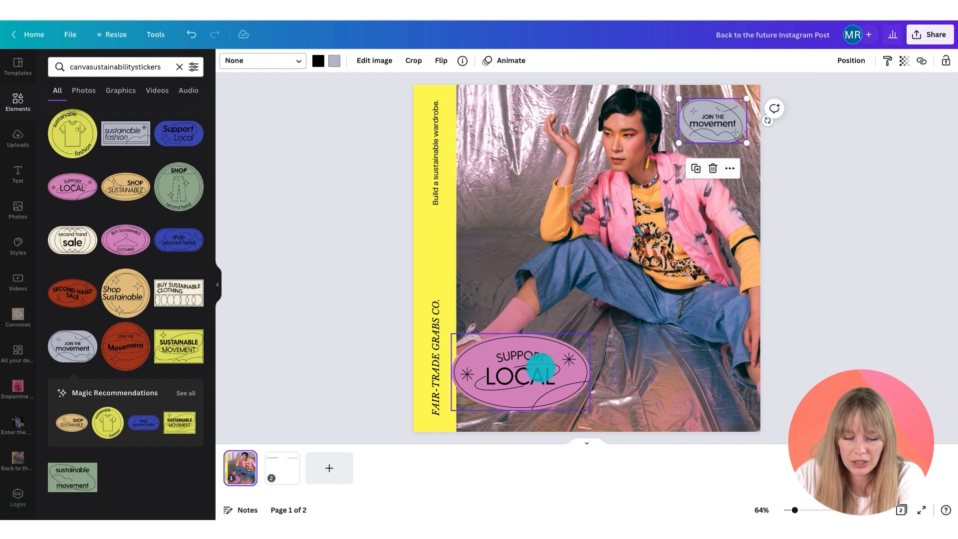
Step: Tilt the Support Local sticker slightly and move it down toward the bottom-left corner
left_click(541, 368)
left_click_drag(518, 435, 504, 429)
left_click_drag(598, 357, 582, 361)
left_click_drag(523, 377, 522, 395)
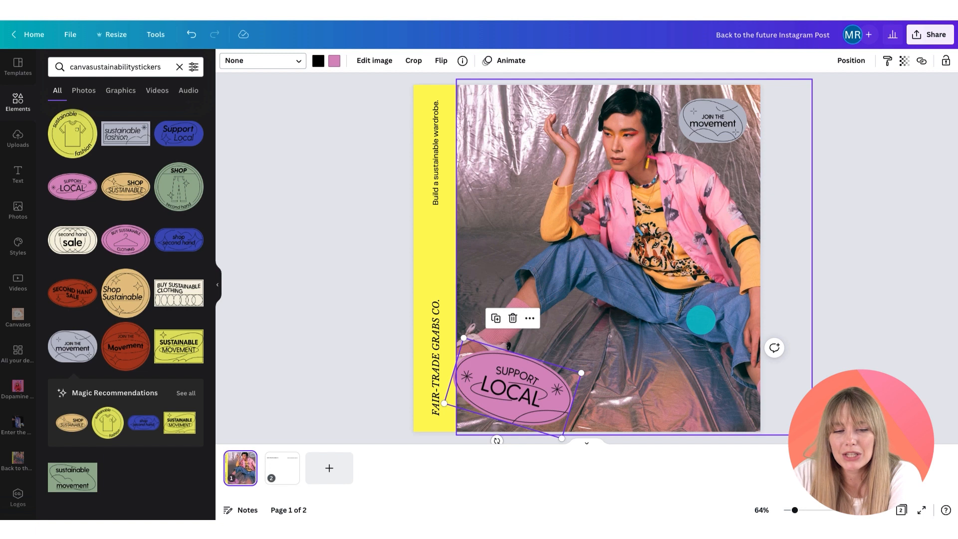
Step: Recolor the Support Local sticker's fill to the coral pink design trend swatch
scroll(352, 70, "down", 1)
scroll(339, 60, "down", 1)
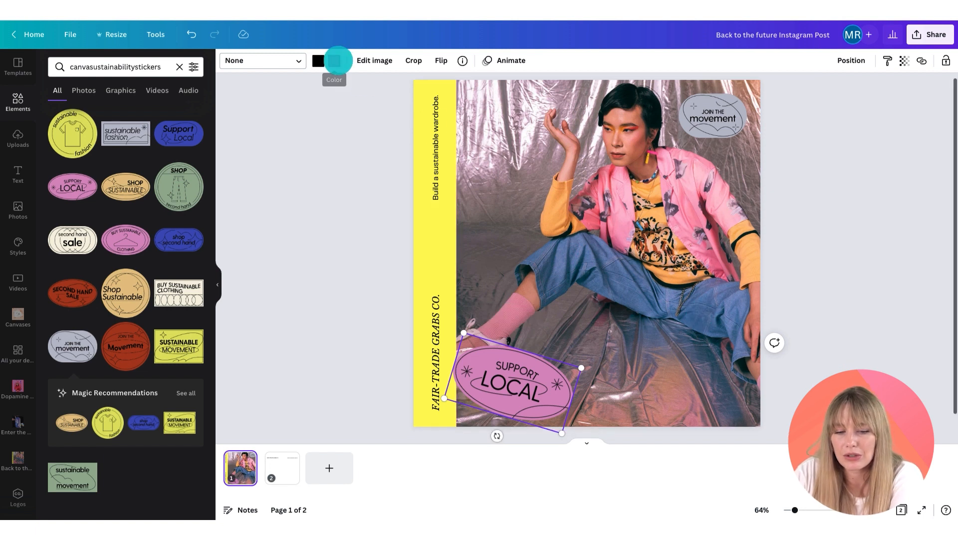
scroll(335, 60, "down", 1)
left_click(336, 60)
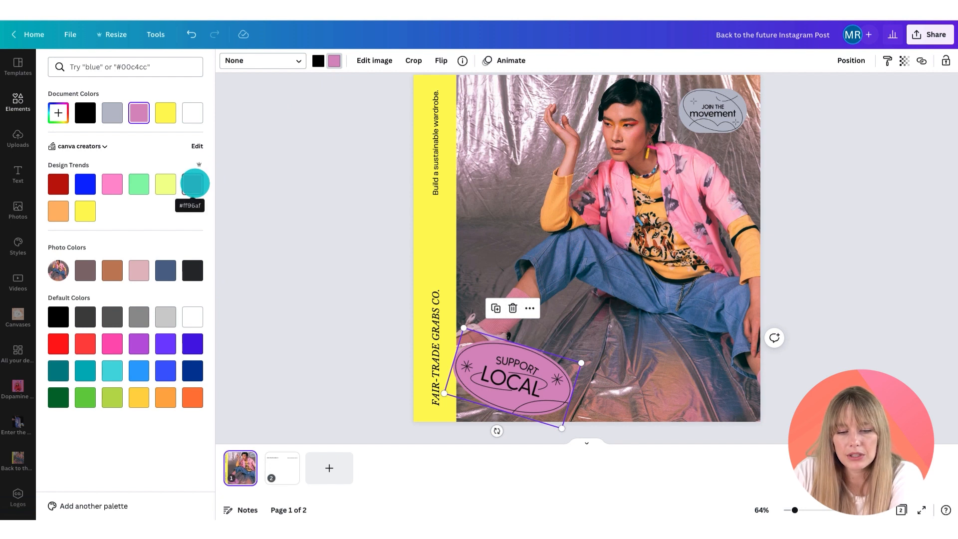
left_click(192, 183)
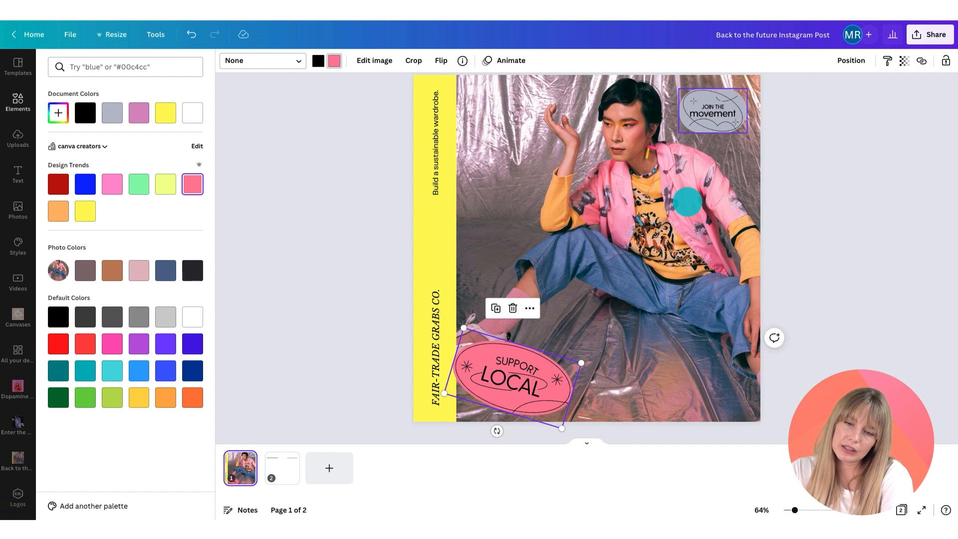
Step: Recolor the Join the movement sticker's fill to the orange design trend swatch
left_click(739, 101)
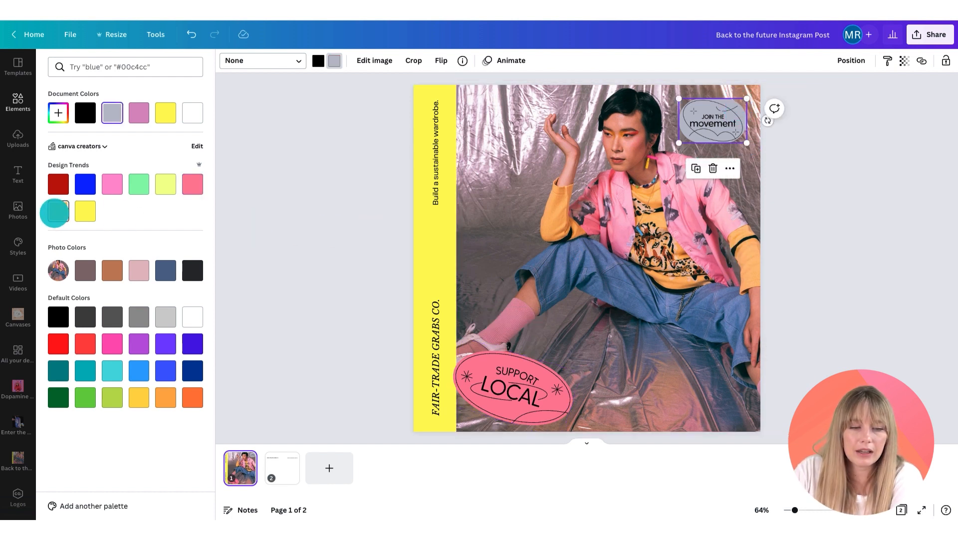
left_click(56, 212)
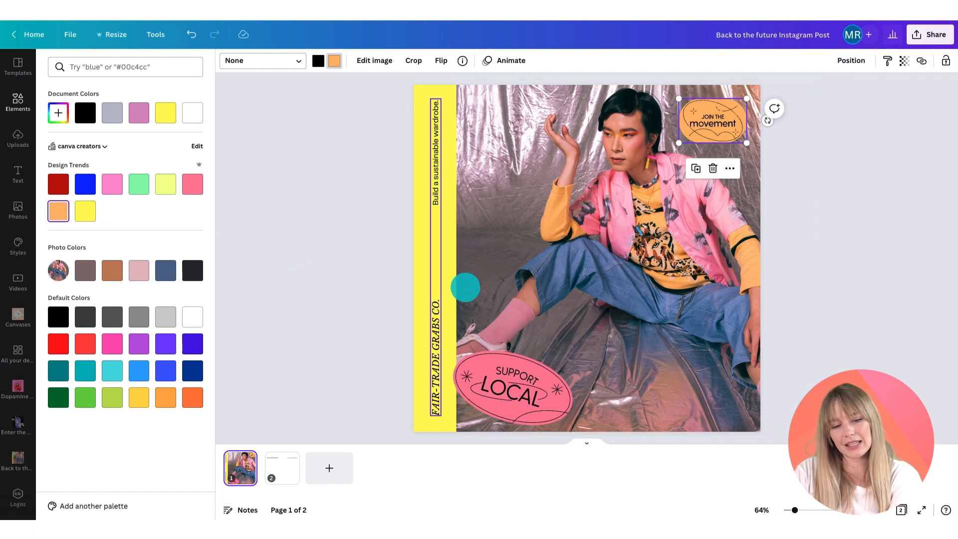
left_click(425, 271)
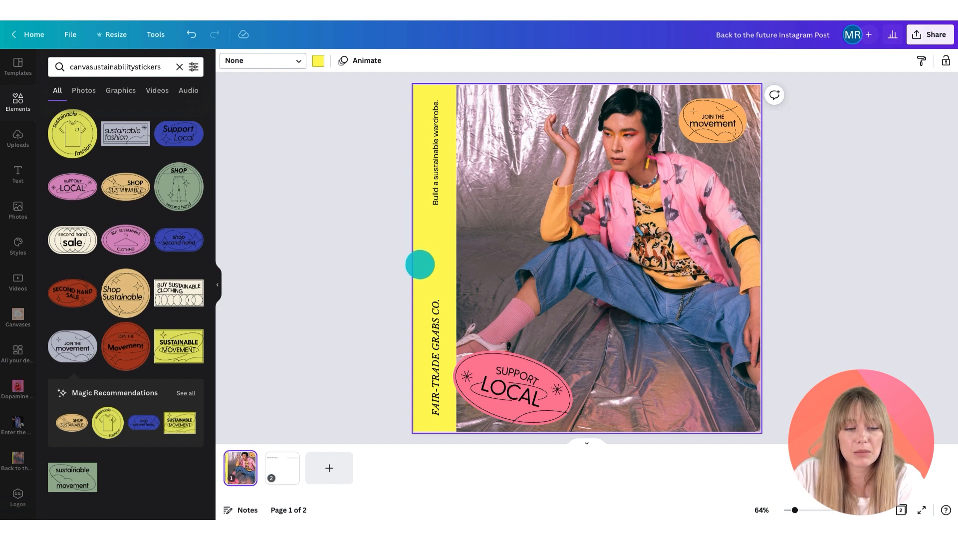
Step: Add the decorative line from the project folder, shorten it and rotate it vertical between the two strip texts
left_click(17, 459)
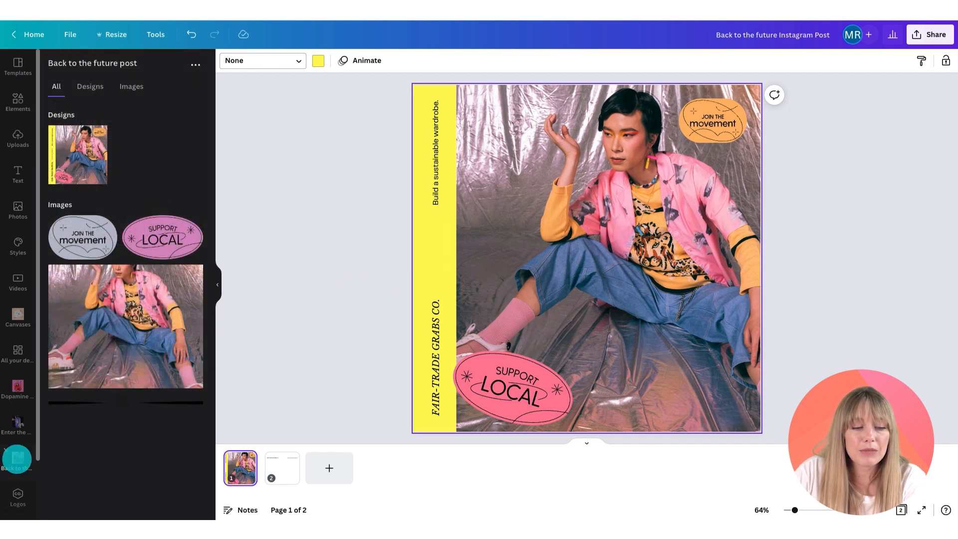
left_click(119, 405)
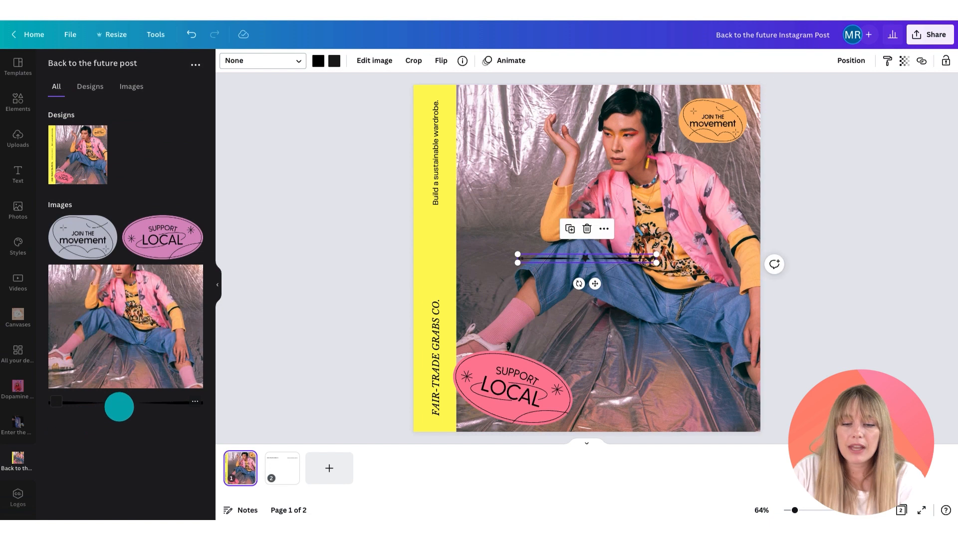
left_click_drag(652, 254, 595, 257)
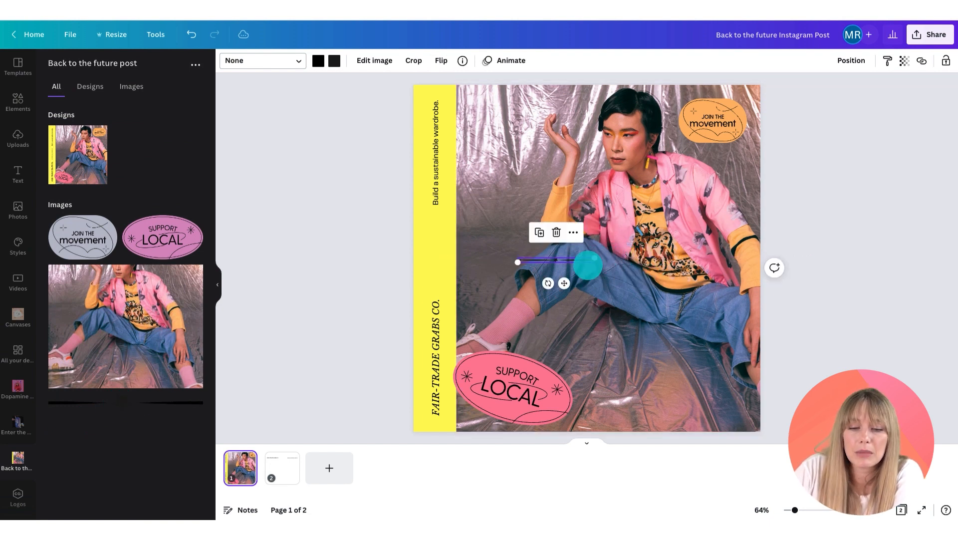
left_click_drag(552, 280, 467, 276)
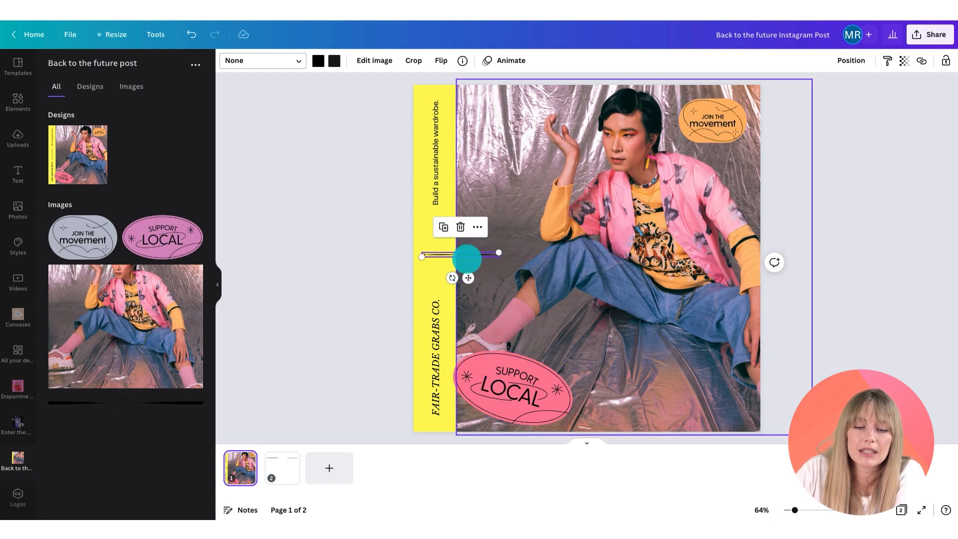
left_click_drag(452, 279, 459, 245)
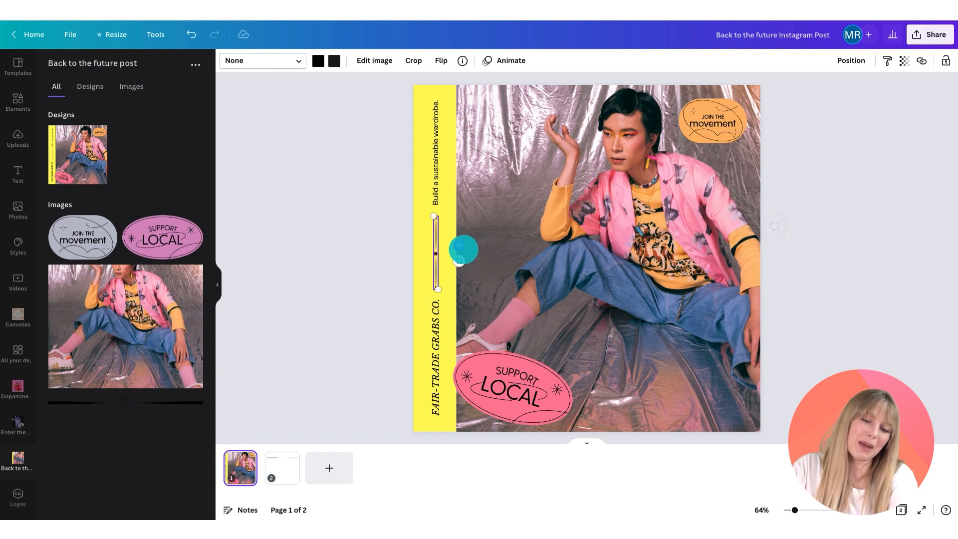
left_click(419, 299)
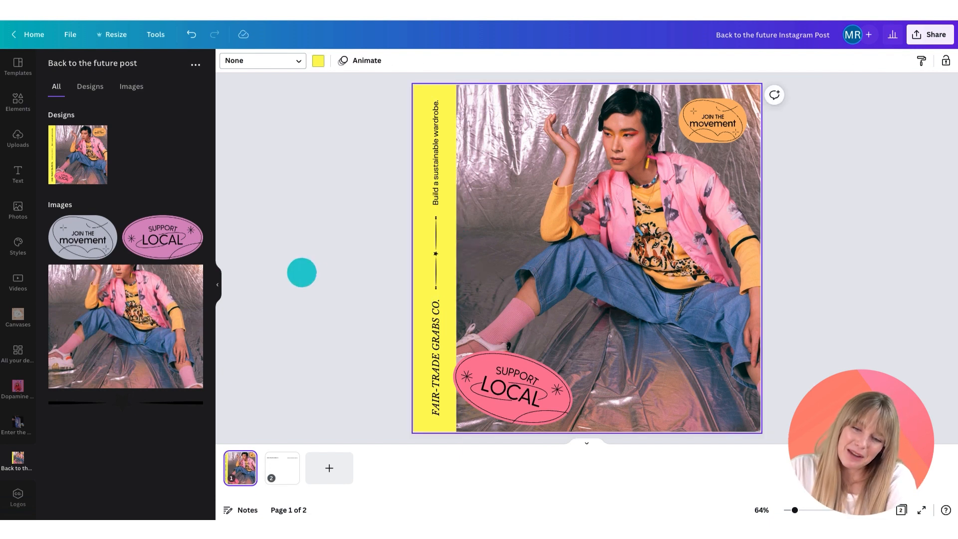